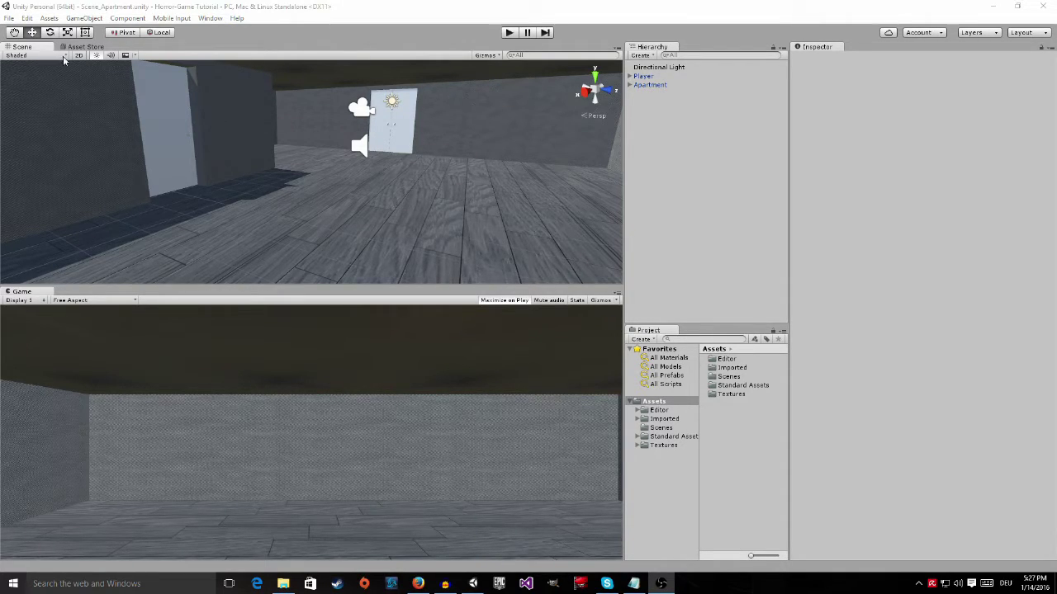
Step: Open the Asset Store inside the editor and go to its Home page
{"action": "left_click", "coordinate": [211, 19]}
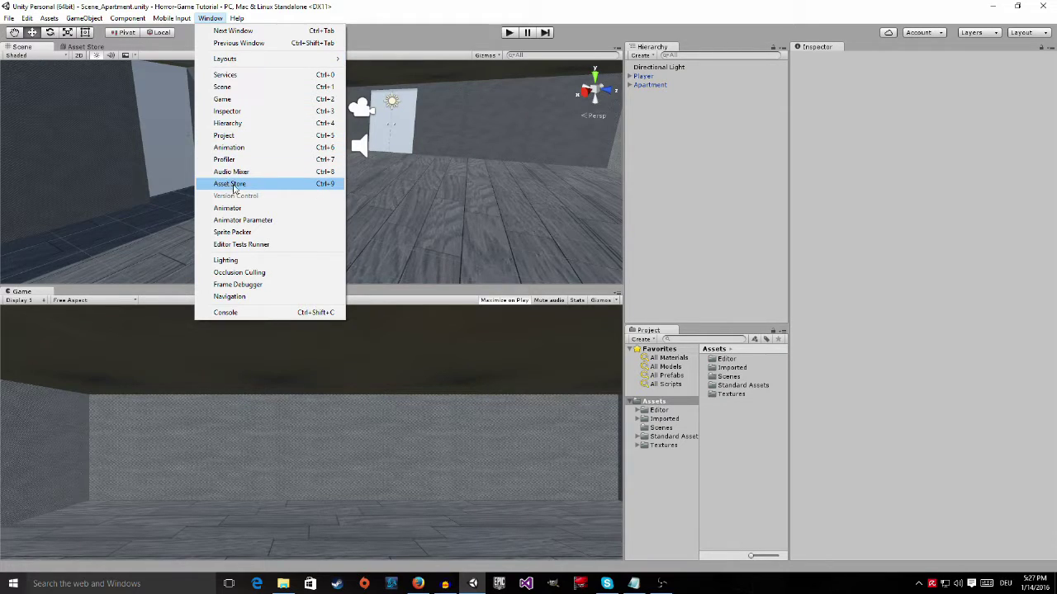
{"action": "left_click", "coordinate": [331, 191]}
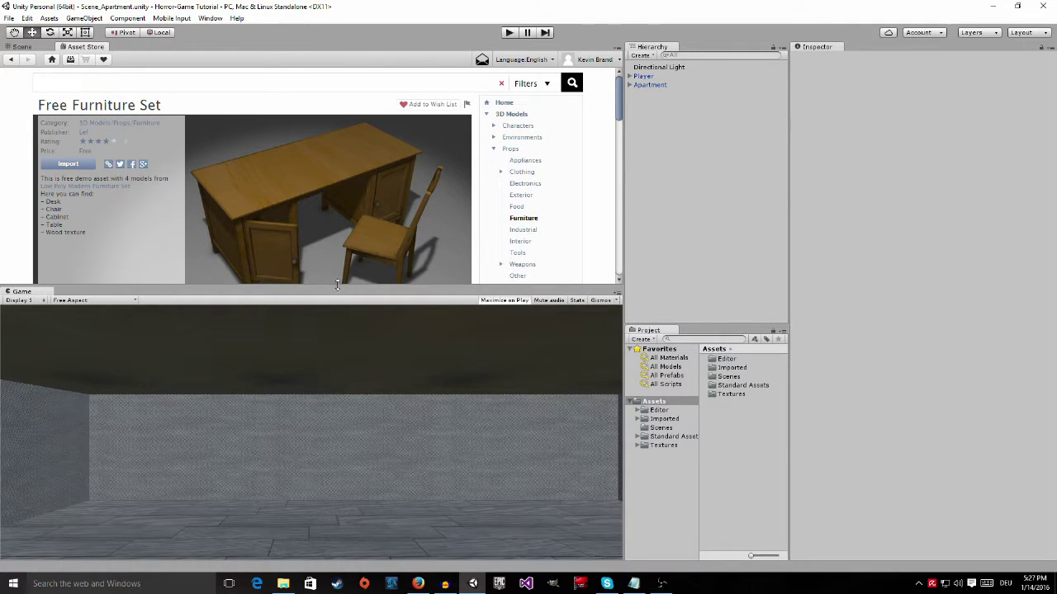
{"action": "left_click_drag", "start_coordinate": [336, 288], "coordinate": [330, 367]}
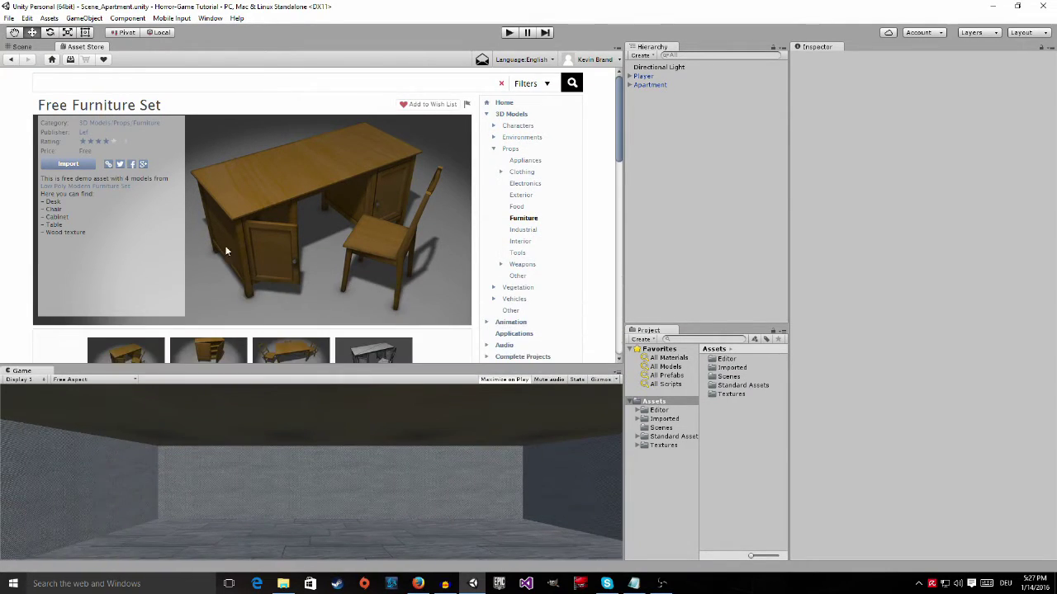
{"action": "left_click", "coordinate": [51, 61]}
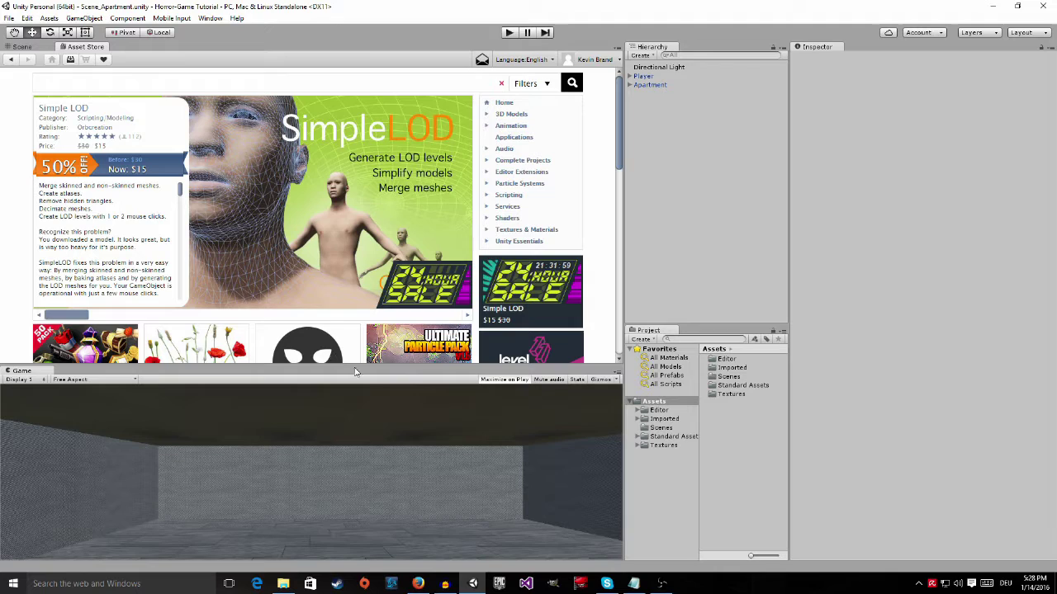
Step: Drag the layout splitters to enlarge the Asset Store and game views
{"action": "left_click_drag", "start_coordinate": [374, 365], "coordinate": [376, 384]}
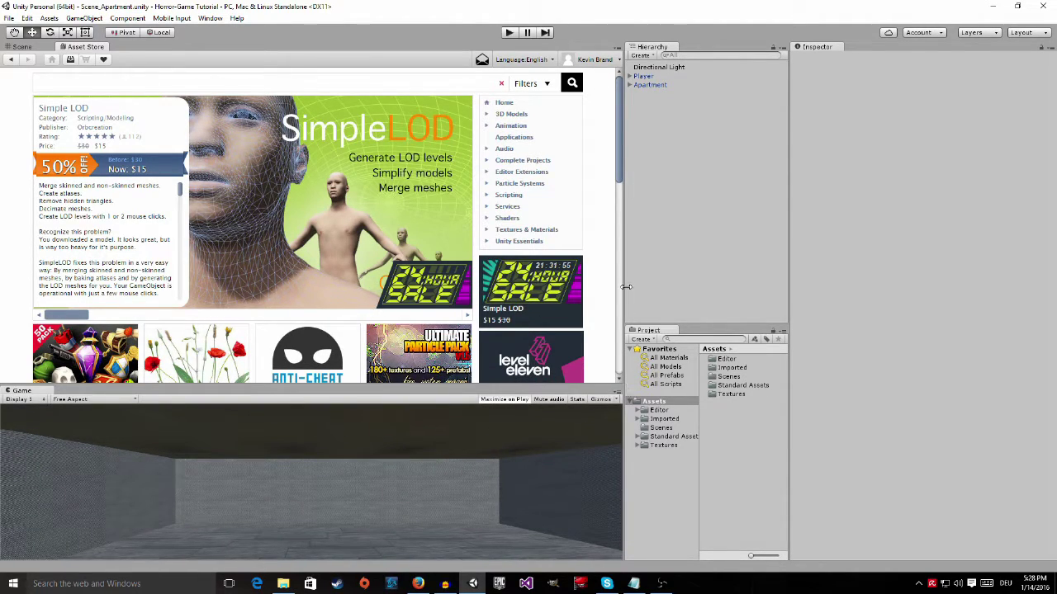
{"action": "left_click_drag", "start_coordinate": [625, 287], "coordinate": [679, 307]}
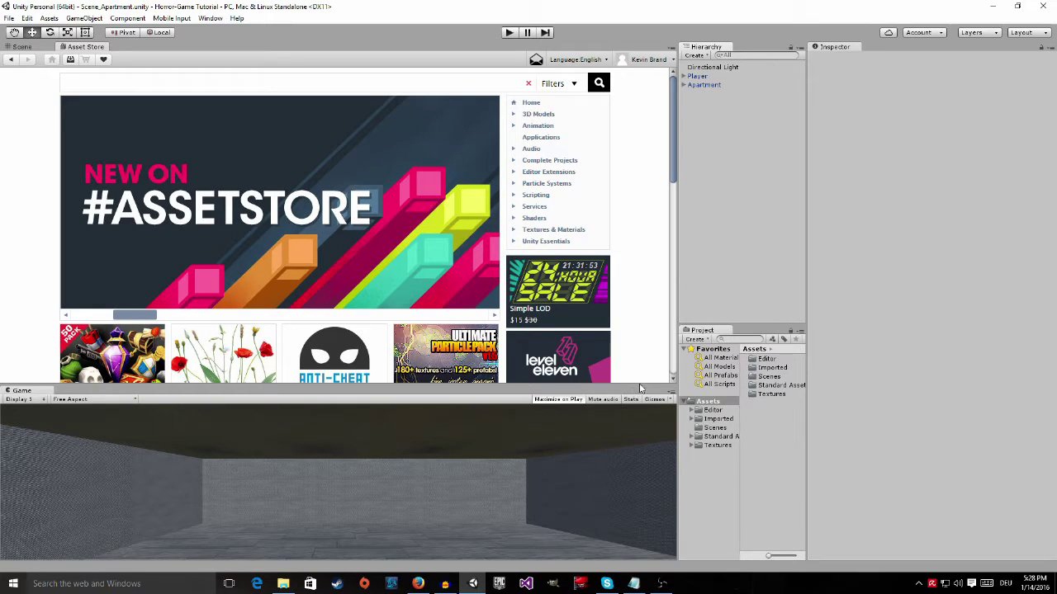
{"action": "left_click_drag", "start_coordinate": [646, 388], "coordinate": [646, 413]}
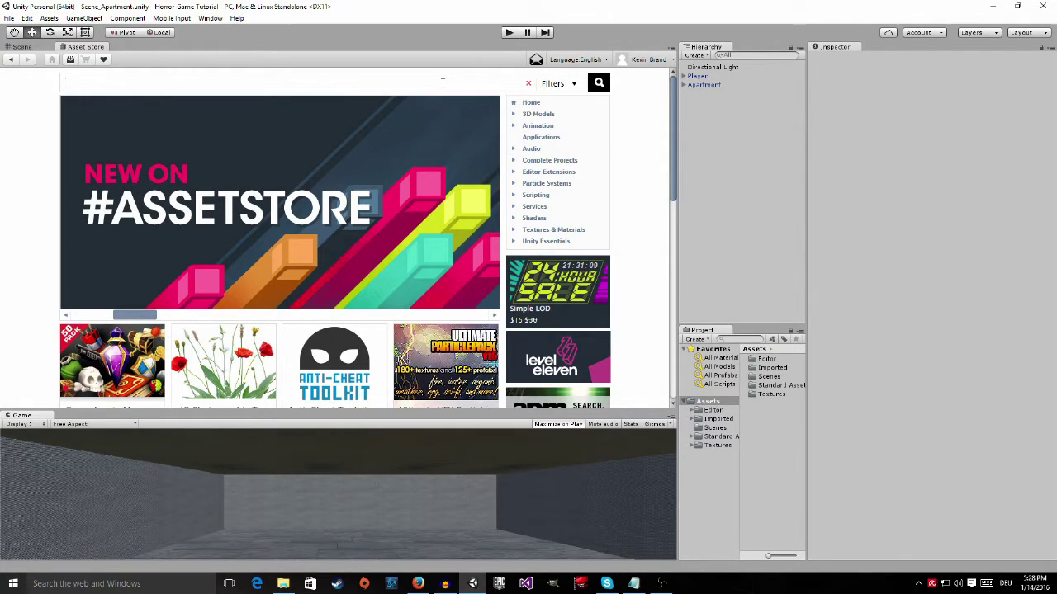
Step: Search for 'Free Furniture Set', replacing the Pack tag with Set, and open the result
{"action": "type", "text": "Free "}
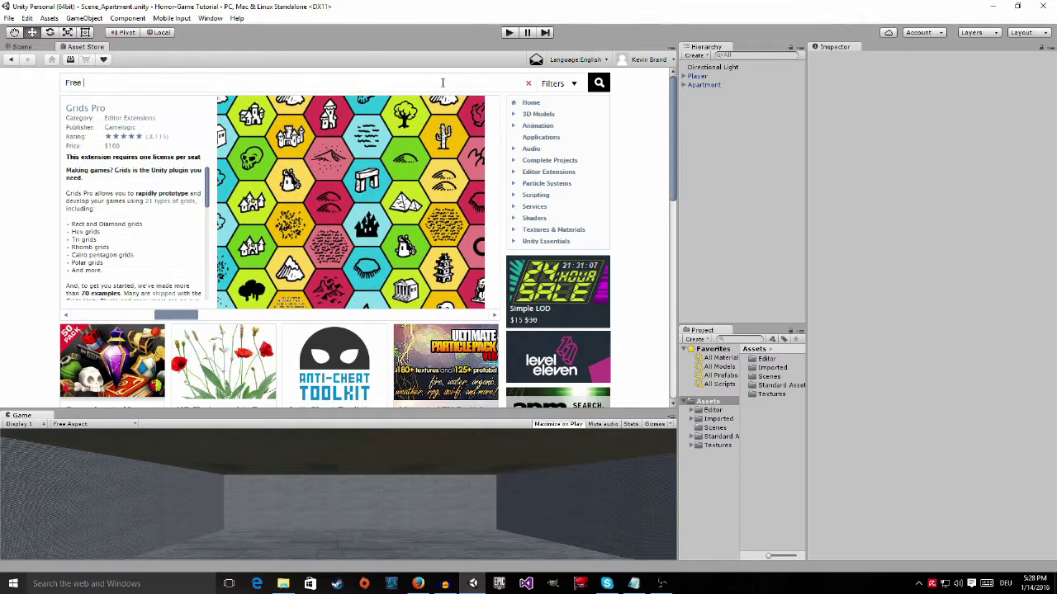
{"action": "type", "text": "Furniture mod"}
{"action": "key", "text": "ctrl+a"}
{"action": "key", "text": "BackSpace"}
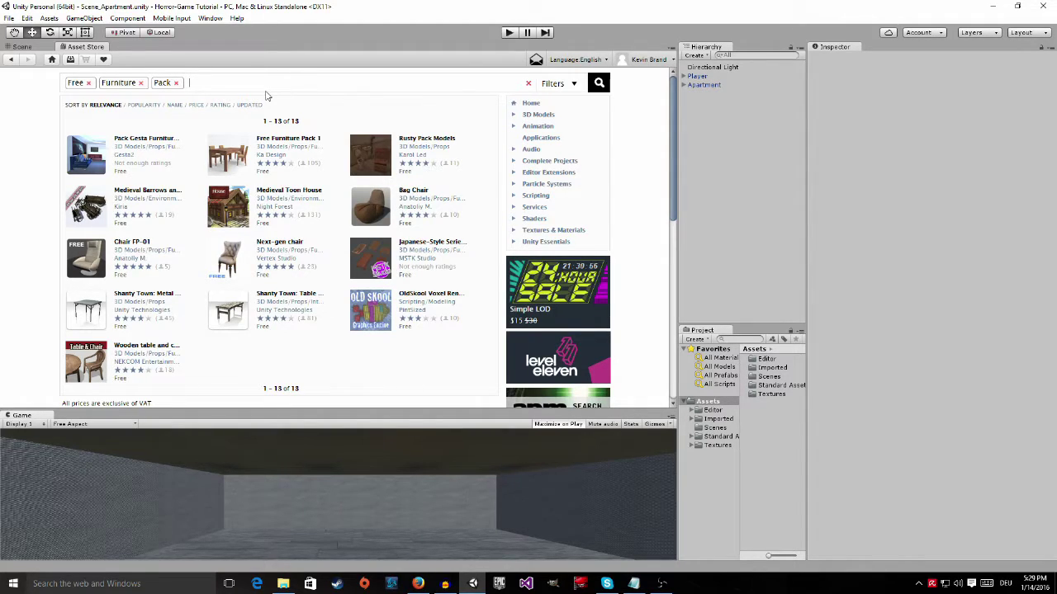
{"action": "left_click", "coordinate": [176, 83]}
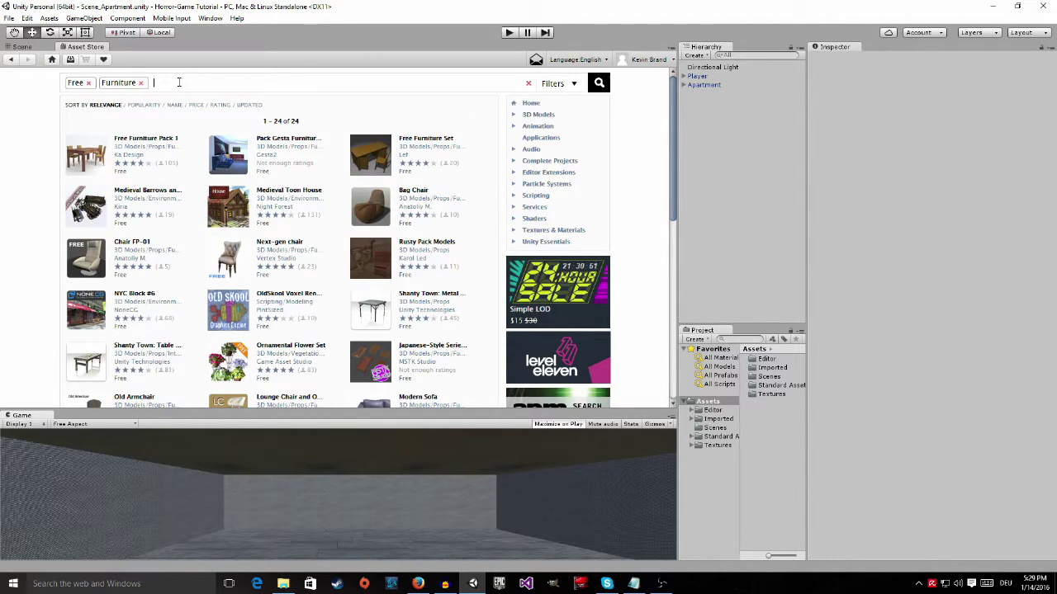
{"action": "type", "text": "Set"}
{"action": "key", "text": "Return"}
{"action": "left_click", "coordinate": [139, 139]}
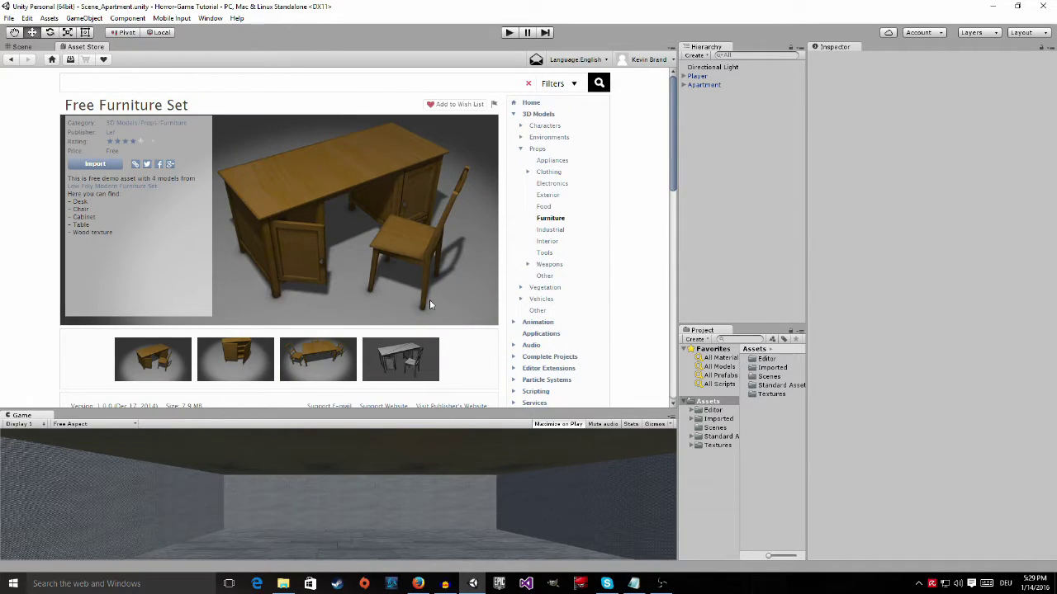
{"action": "left_click", "coordinate": [104, 172]}
Step: Import the Free Furniture Set package with all its files
{"action": "left_click", "coordinate": [95, 165]}
{"action": "left_click", "coordinate": [97, 166]}
{"action": "left_click", "coordinate": [107, 166]}
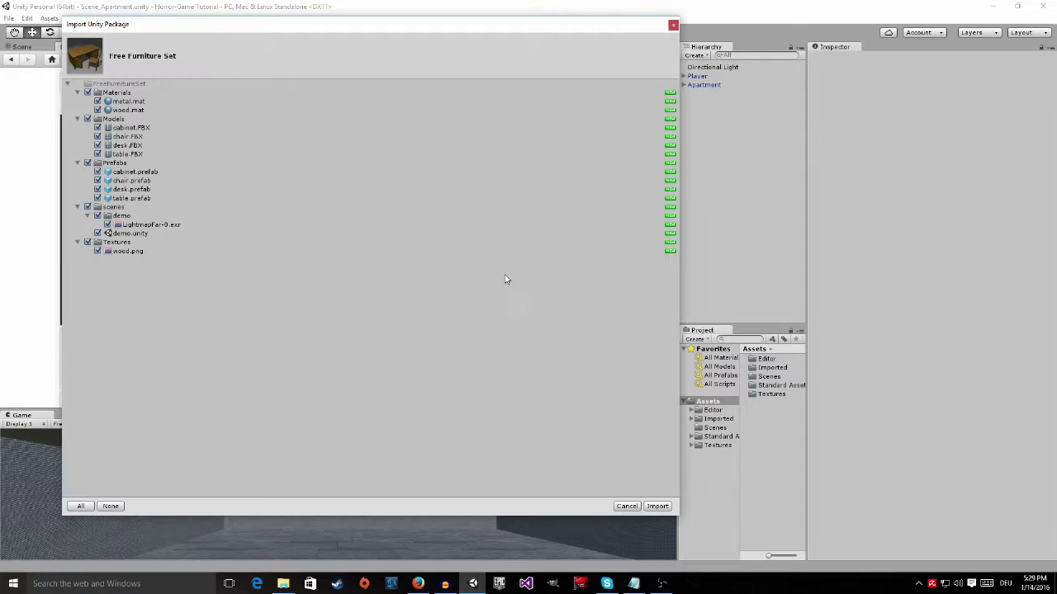
{"action": "left_click_drag", "start_coordinate": [273, 24], "coordinate": [242, 30]}
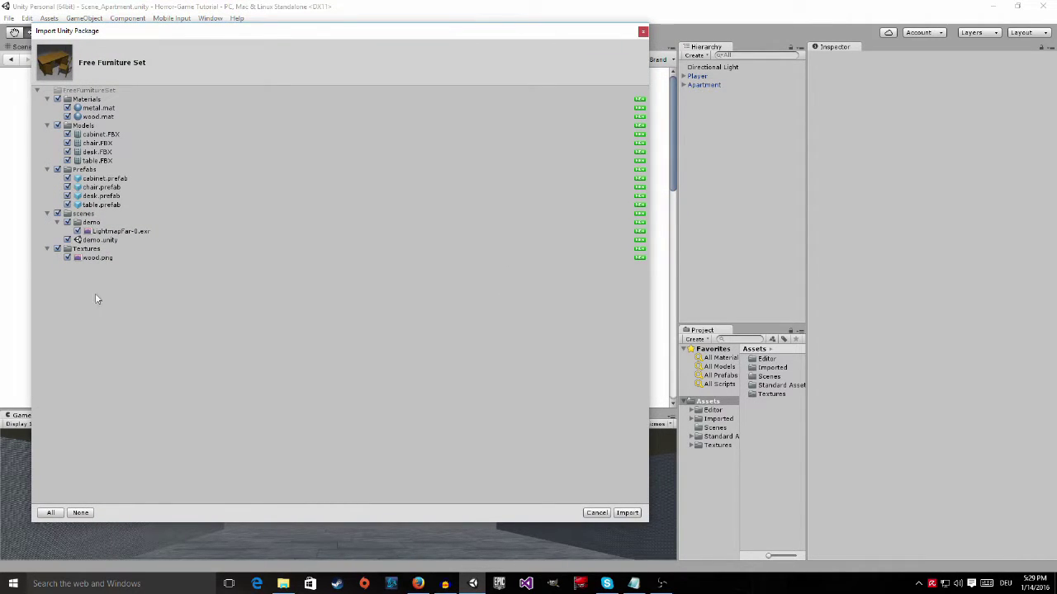
{"action": "left_click", "coordinate": [628, 513]}
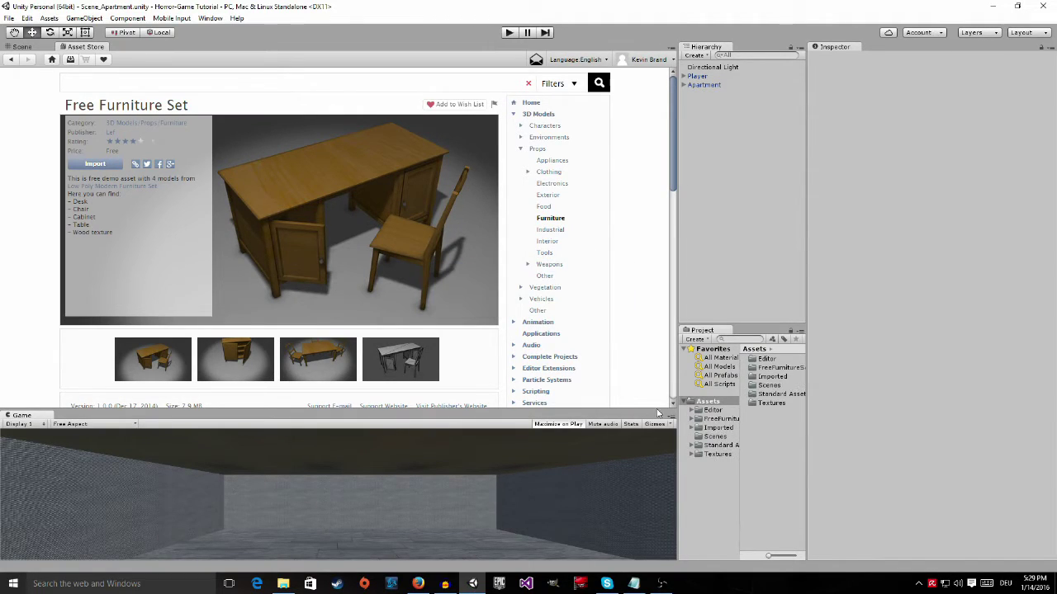
Step: Widen the Project column and move FreeFurnitureSet into the Imported folder
{"action": "left_click", "coordinate": [722, 418]}
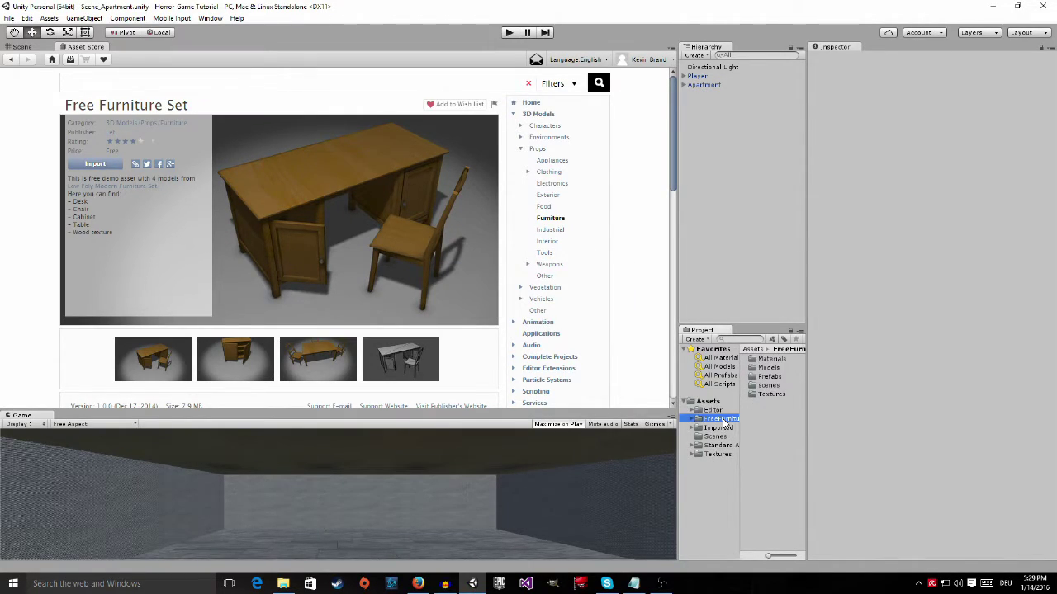
{"action": "left_click_drag", "start_coordinate": [677, 425], "coordinate": [734, 430]}
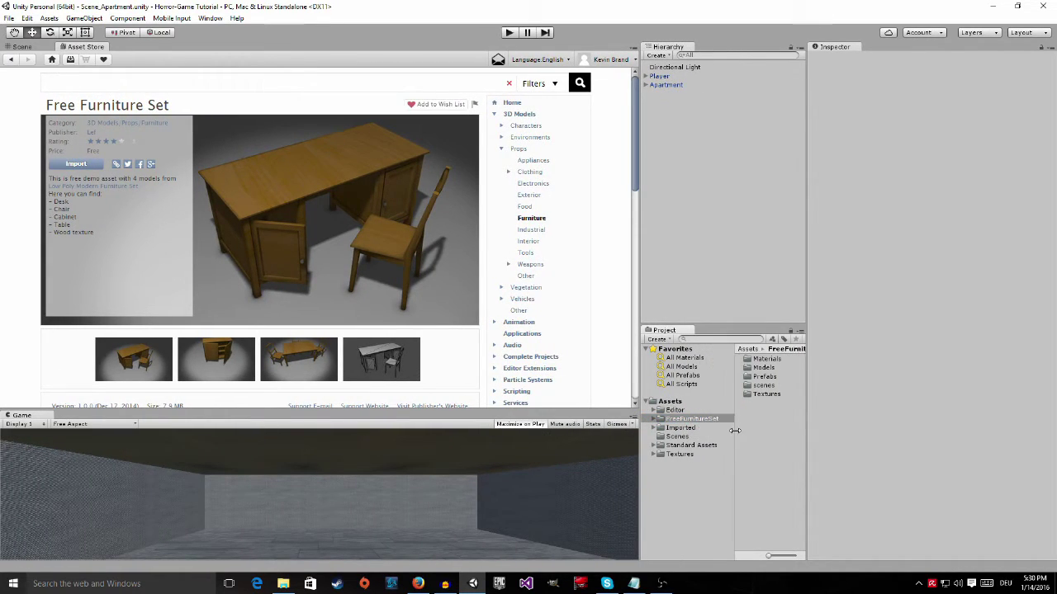
{"action": "left_click", "coordinate": [661, 422]}
{"action": "left_click_drag", "start_coordinate": [662, 421], "coordinate": [665, 428]}
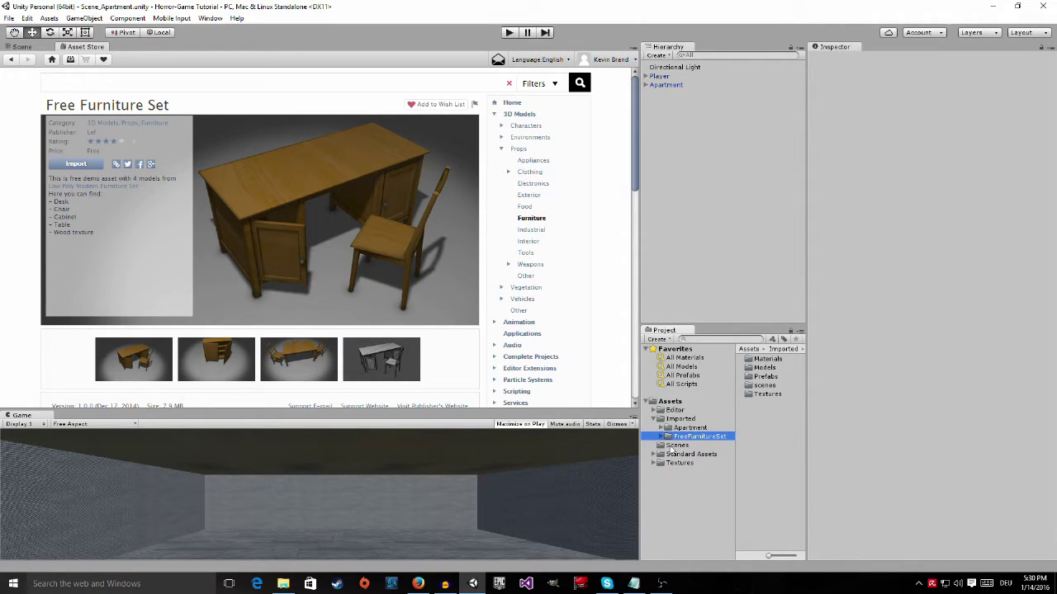
Step: Collapse Imported, widen the Asset Store view, and focus the store search field
{"action": "left_click", "coordinate": [660, 418]}
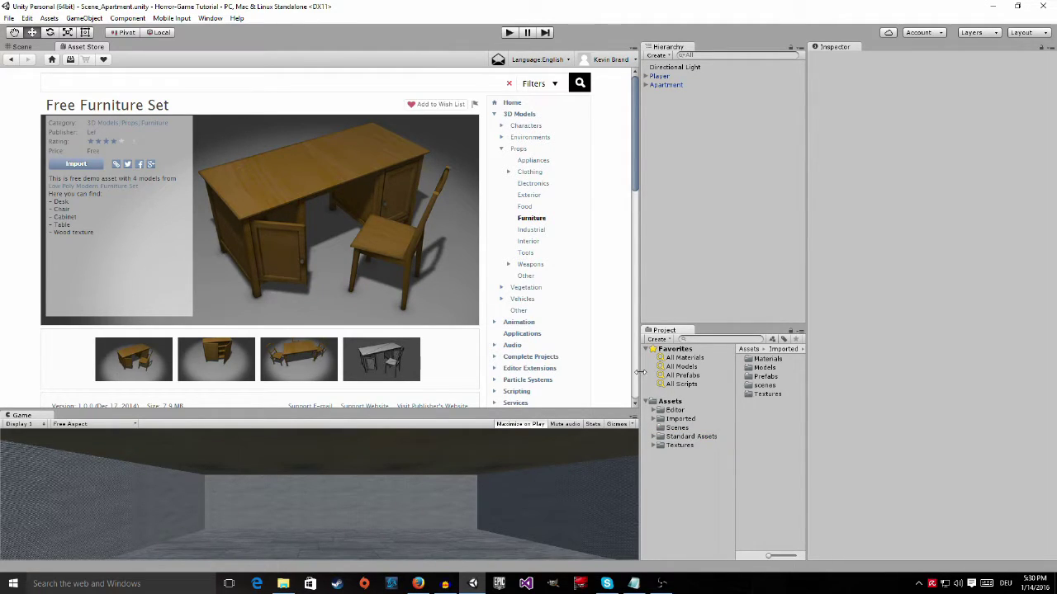
{"action": "left_click_drag", "start_coordinate": [636, 384], "coordinate": [714, 384]}
{"action": "left_click", "coordinate": [290, 84]}
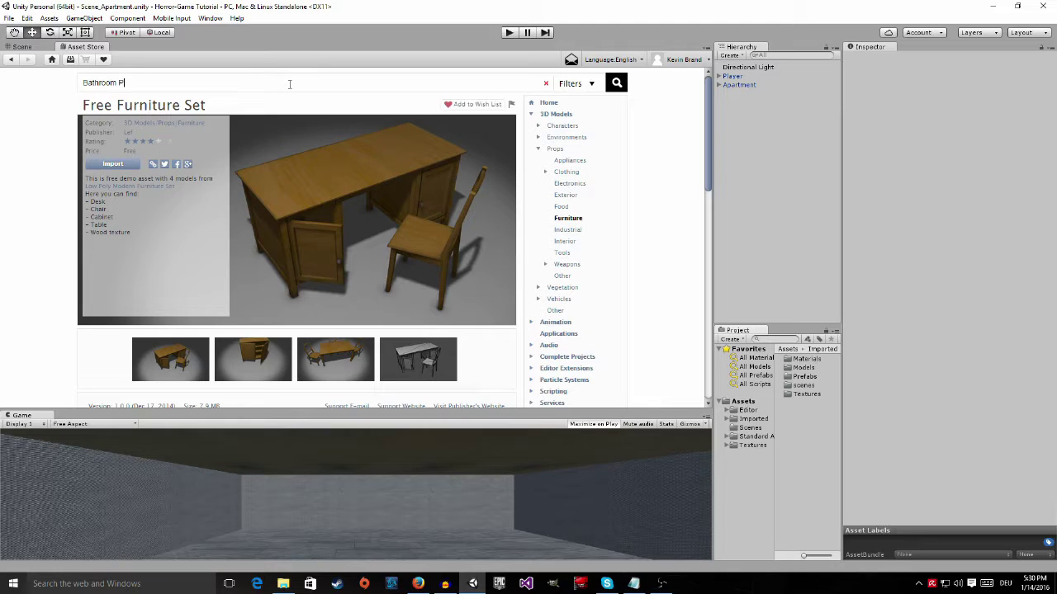
Step: Search for 'Bathroom Props' and open the free Bathroom Props product page
{"action": "type", "text": "rops"}
{"action": "key", "text": "Return"}
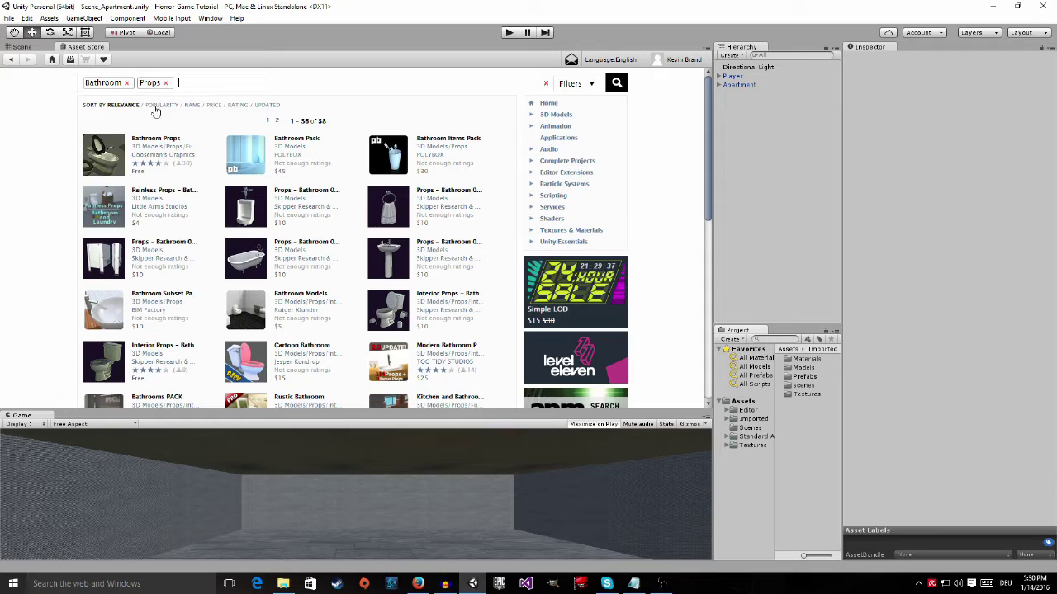
{"action": "left_click", "coordinate": [156, 140]}
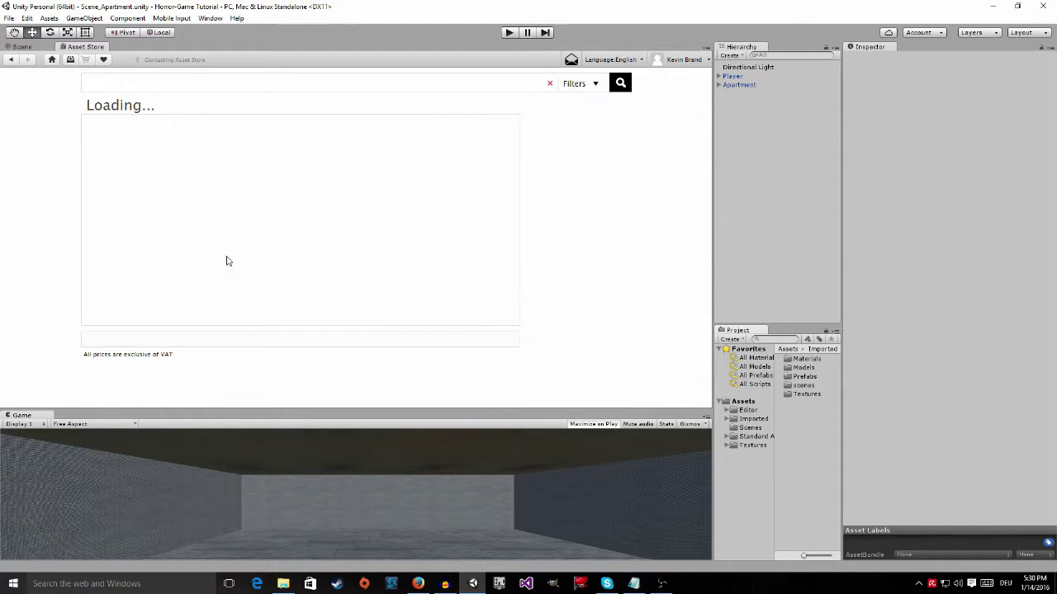
{"action": "scroll", "coordinate": [330, 281], "scroll_direction": "down", "scroll_amount": 3}
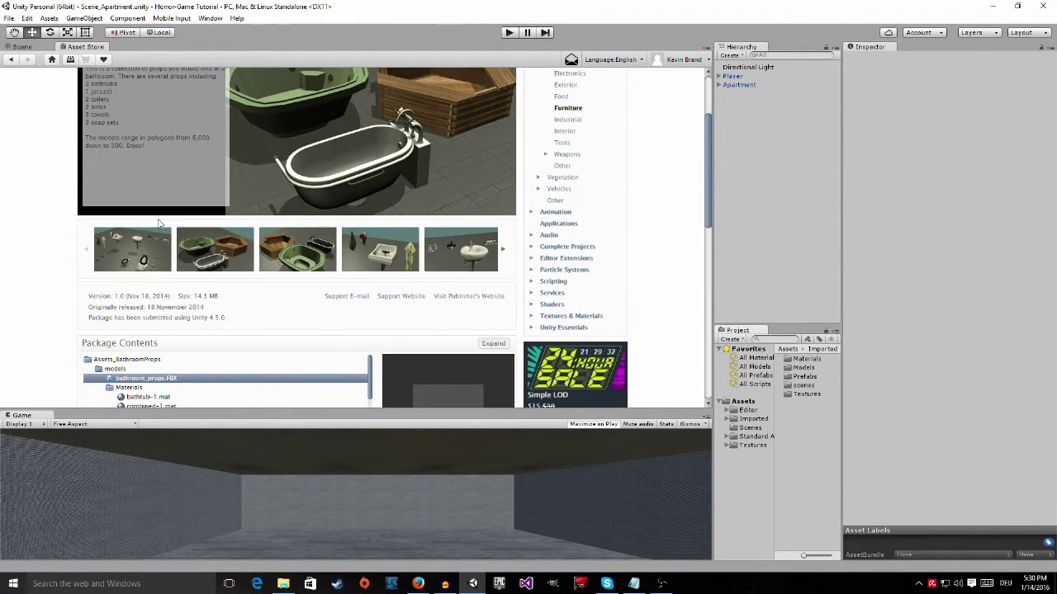
{"action": "scroll", "coordinate": [331, 280], "scroll_direction": "up", "scroll_amount": 3}
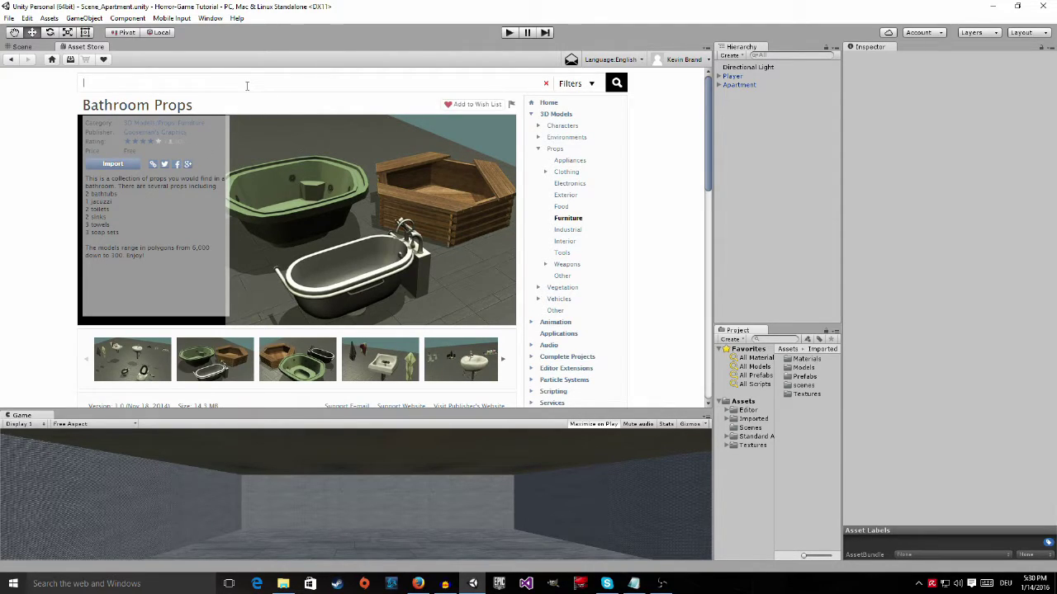
Step: Search 'Modern Sofa', sort by price, and open the free Modern Sofa page
{"action": "type", "text": "n Sofa"}
{"action": "key", "text": "Return"}
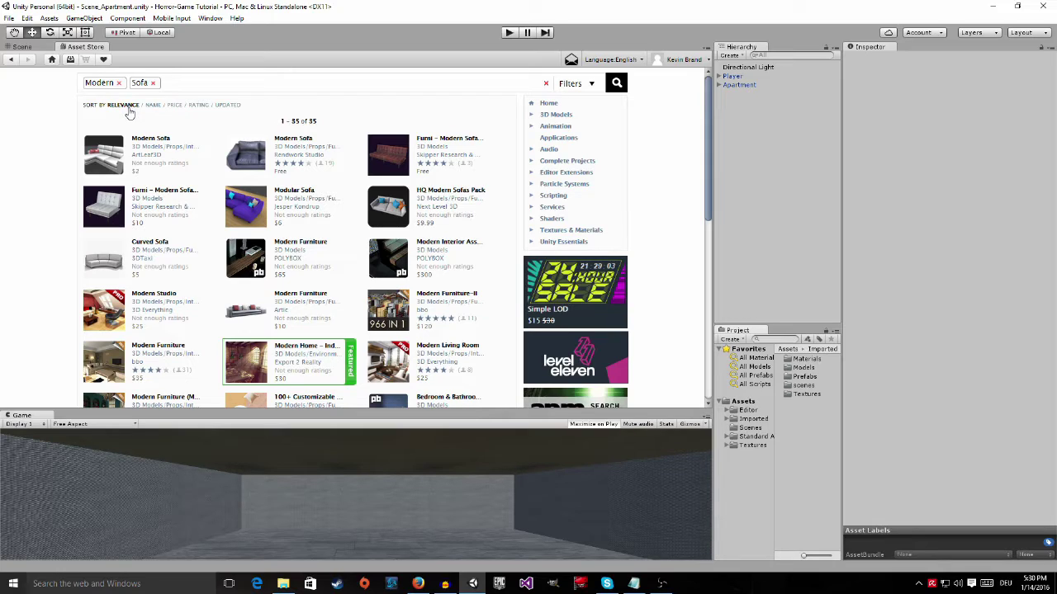
{"action": "left_click", "coordinate": [176, 106]}
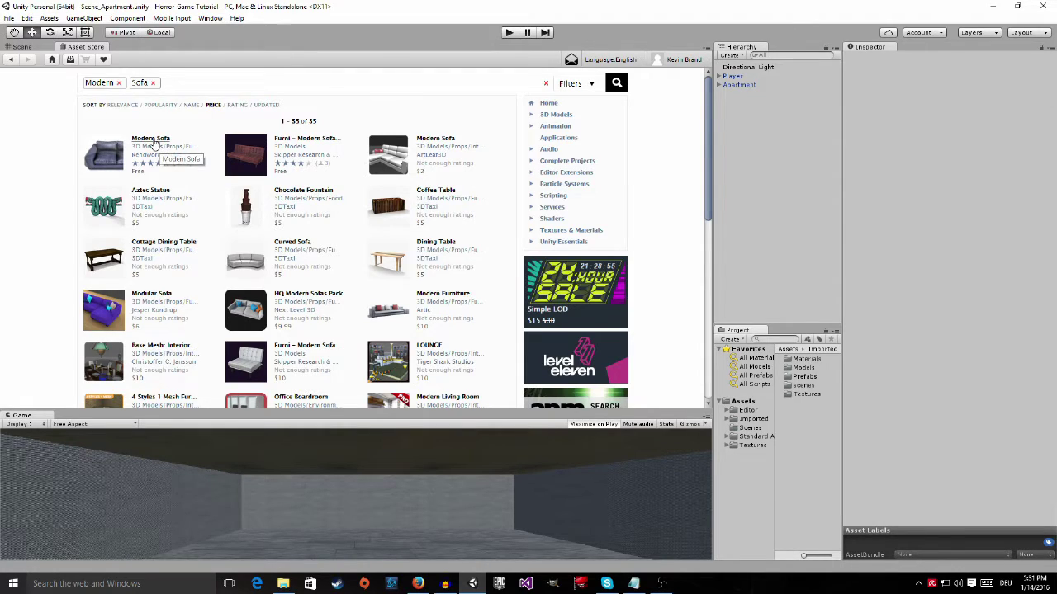
{"action": "left_click", "coordinate": [152, 140]}
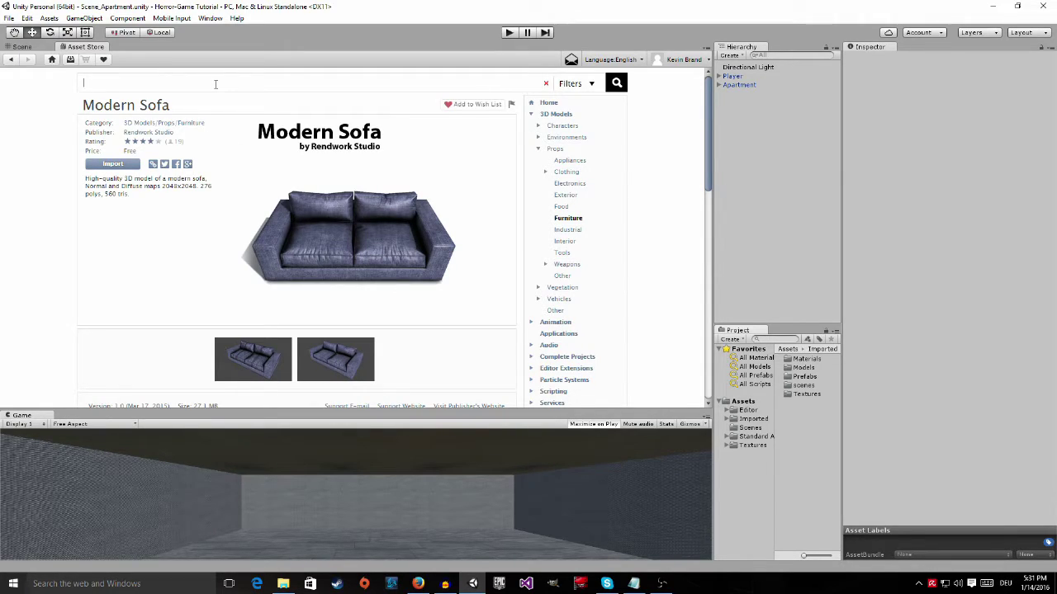
Step: Open the free Piano page from a 'Piano' search, then search for free paintings
{"action": "type", "text": "Piano"}
{"action": "key", "text": "Return"}
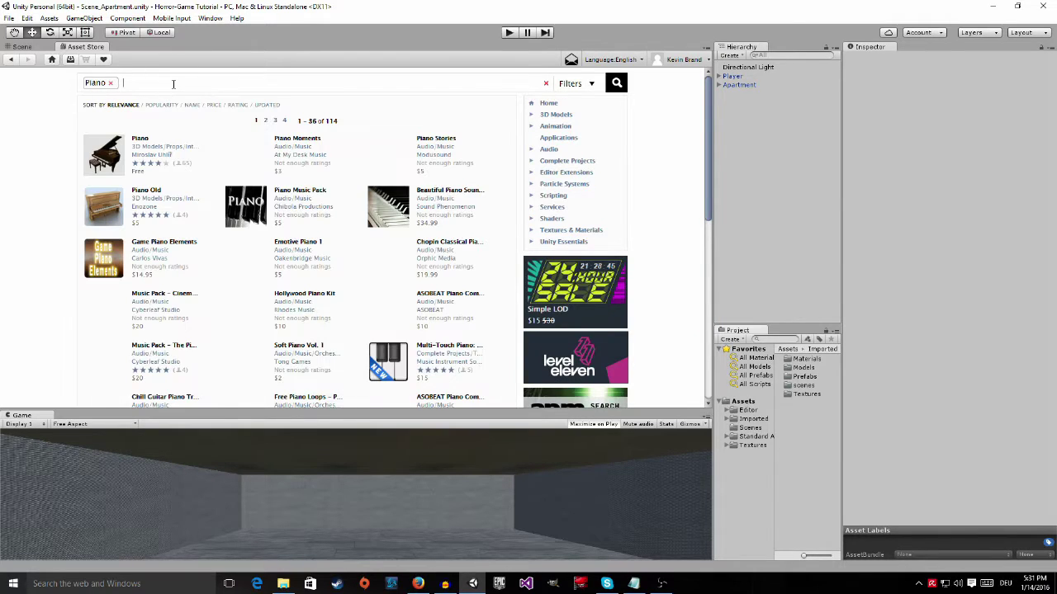
{"action": "left_click", "coordinate": [137, 142]}
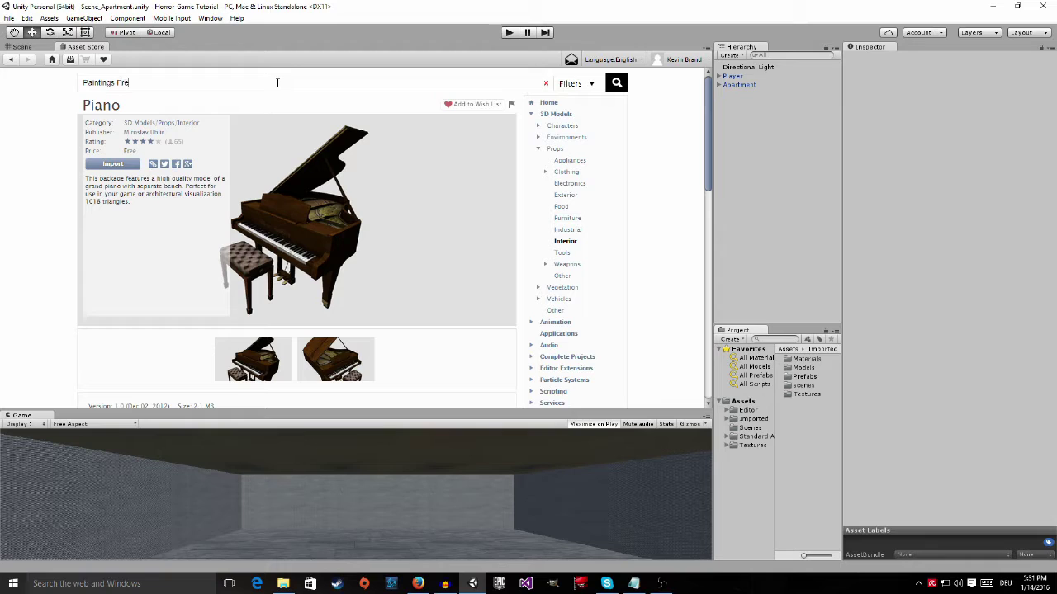
{"action": "type", "text": "e"}
{"action": "key", "text": "Return"}
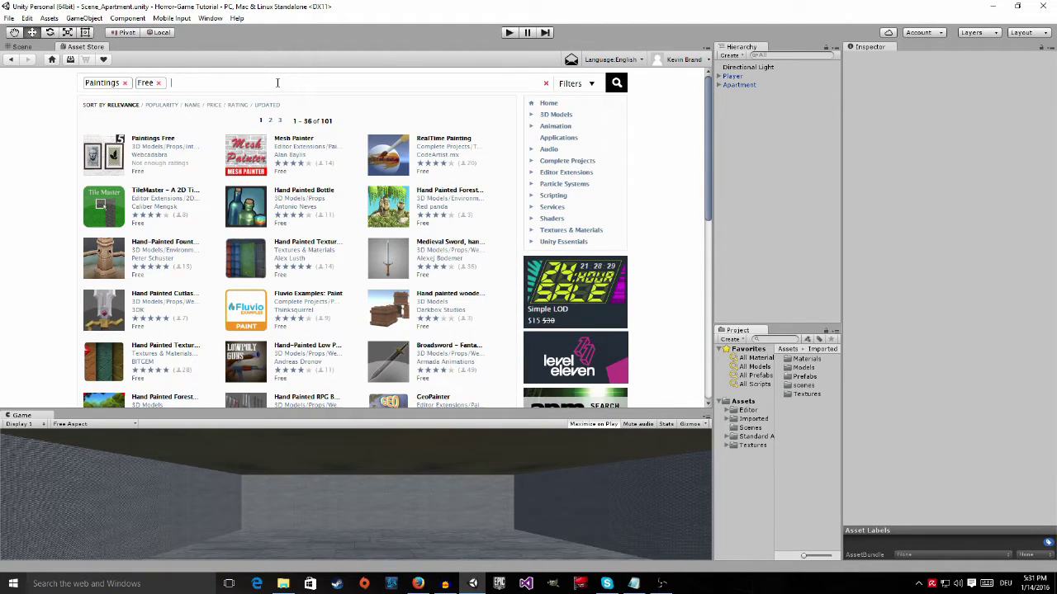
Step: Open the Paintings Free product page and start a new store search
{"action": "left_click", "coordinate": [152, 139]}
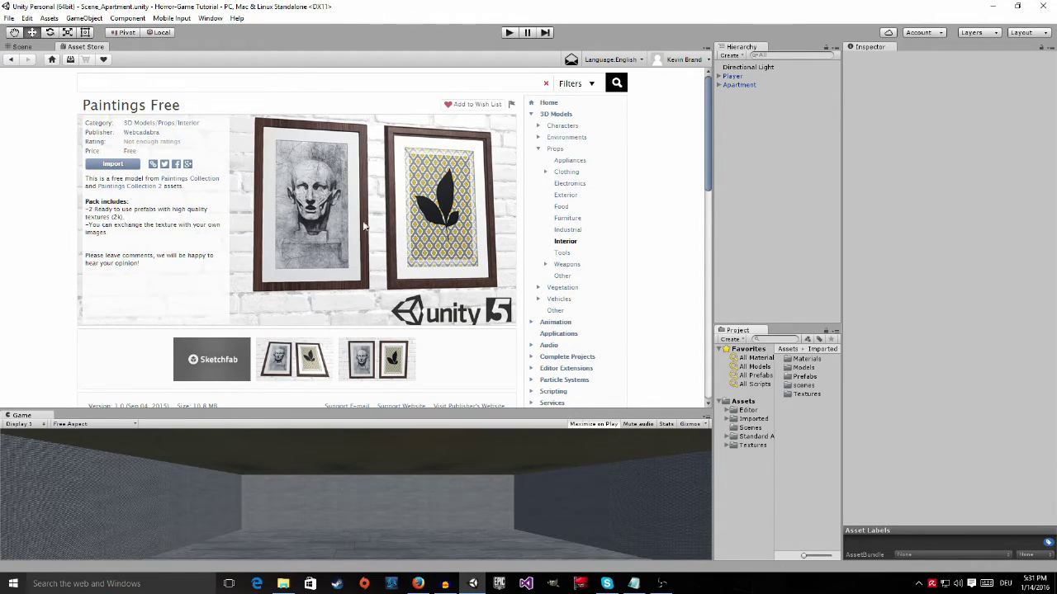
{"action": "left_click", "coordinate": [128, 83]}
Step: Search 'Round Carpet' and open the free Round Carpet page, slightly widening the store
{"action": "type", "text": "Round Carpet"}
{"action": "key", "text": "Return"}
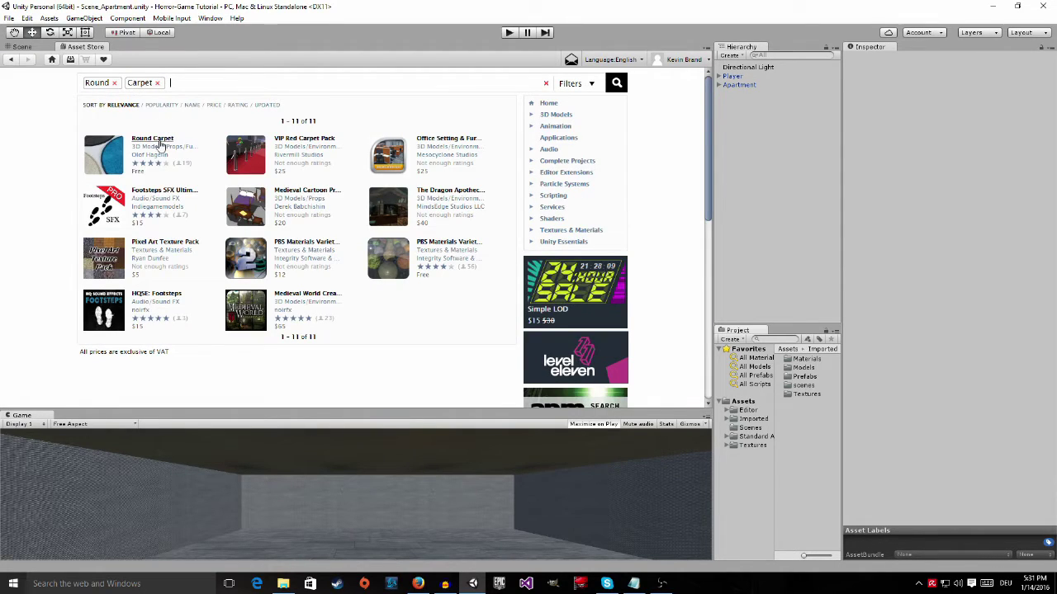
{"action": "left_click", "coordinate": [156, 140]}
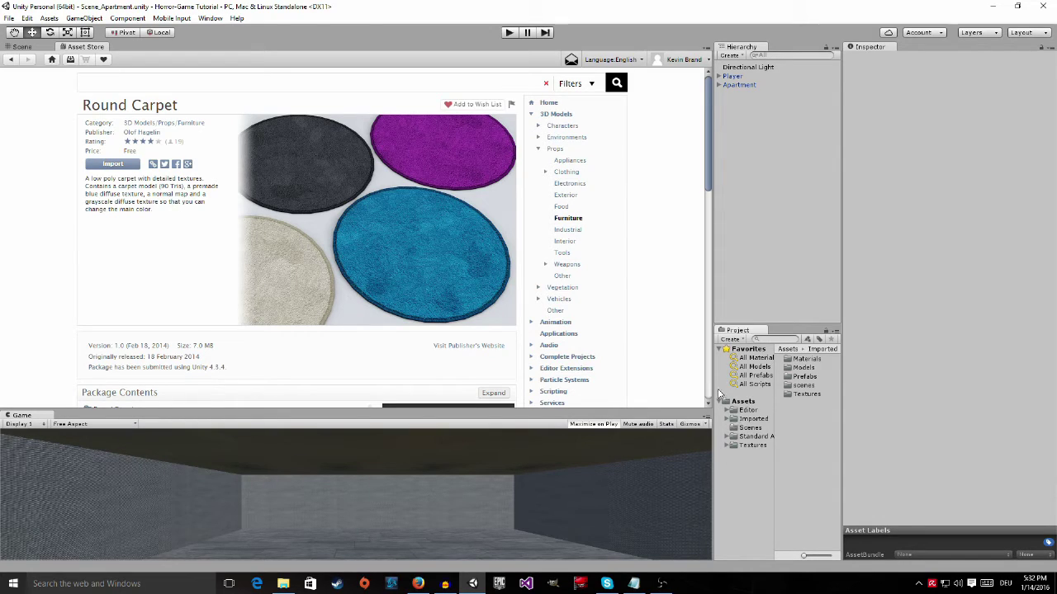
{"action": "left_click_drag", "start_coordinate": [714, 377], "coordinate": [718, 377]}
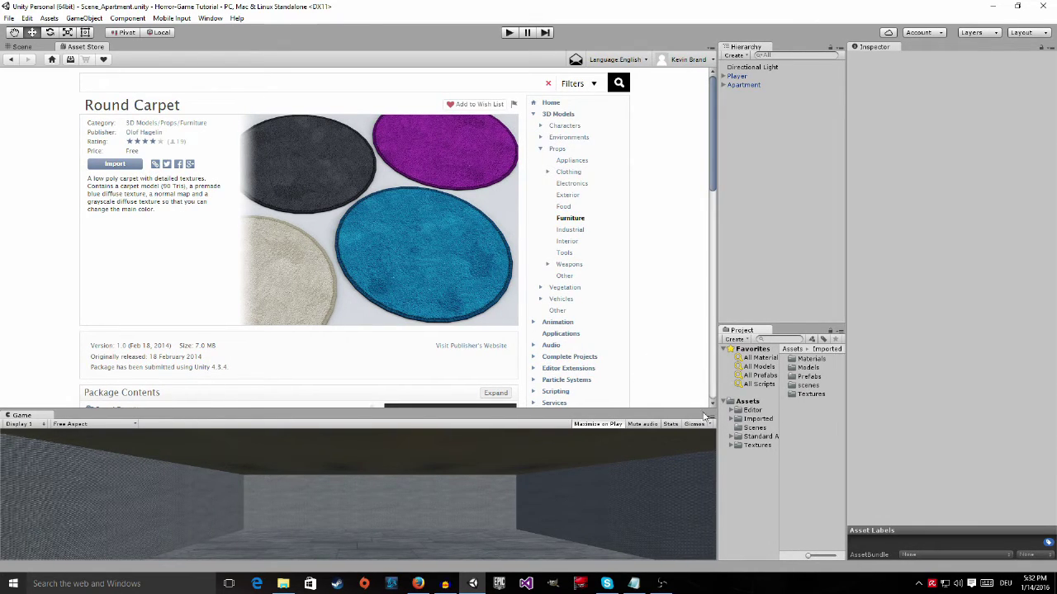